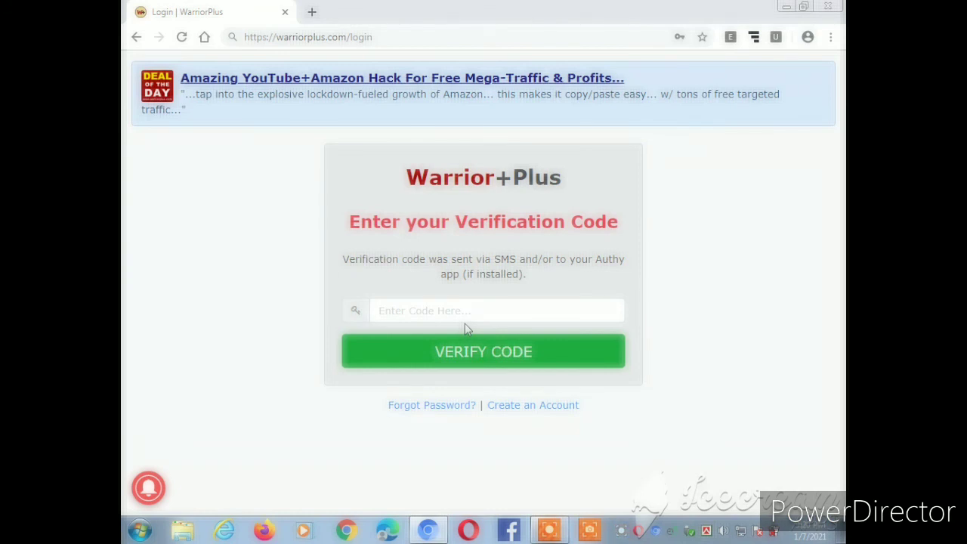
# - Paste the SMS verification code to finish signing in, then bring up the notifications page
pyautogui.click(464, 310)
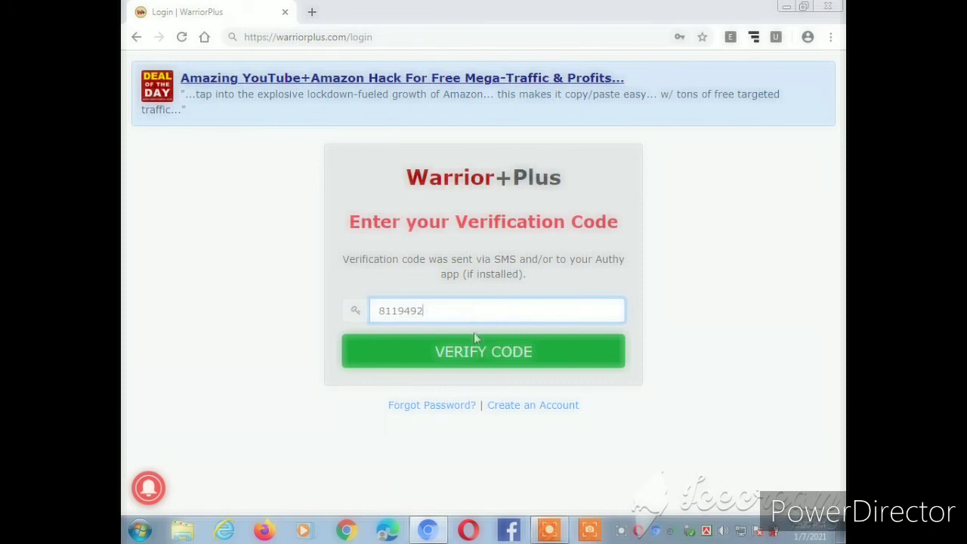
pyautogui.click(472, 352)
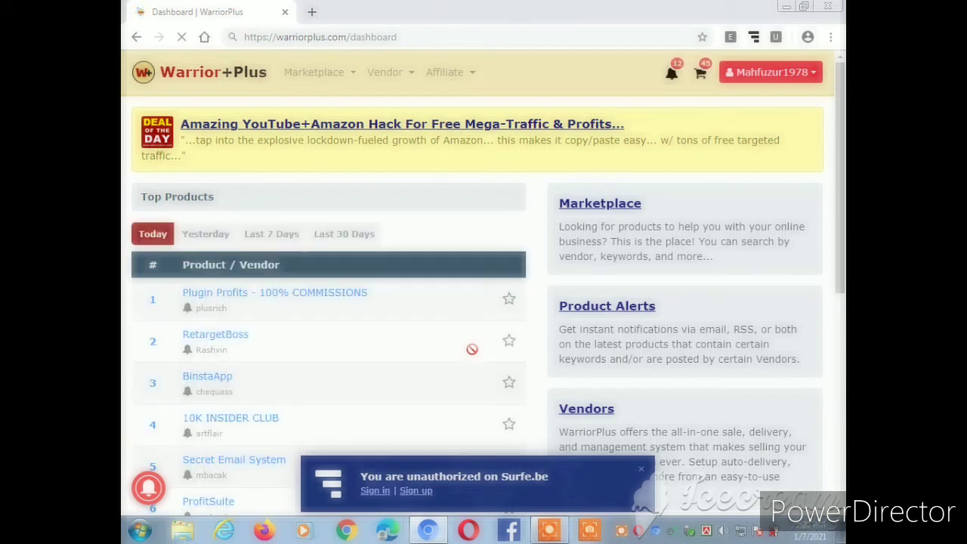
pyautogui.click(676, 72)
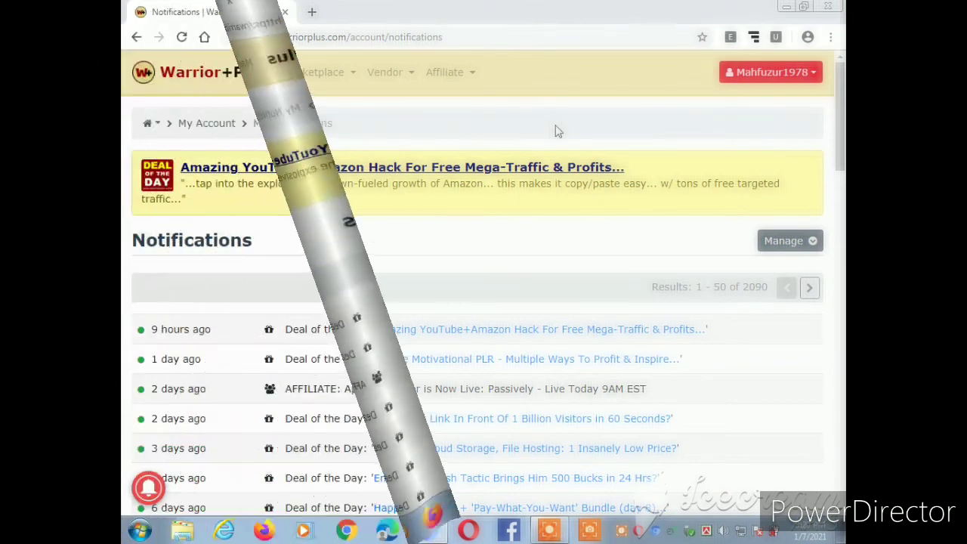
# - Filter the Affiliate Offers list to Marketing Education > Advertising, leaving 747 offers
pyautogui.click(457, 73)
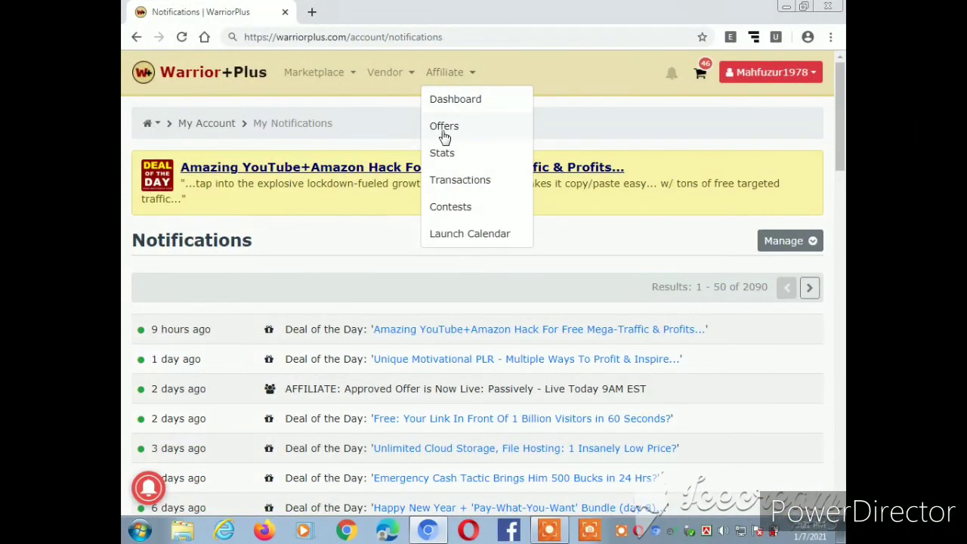
pyautogui.click(387, 73)
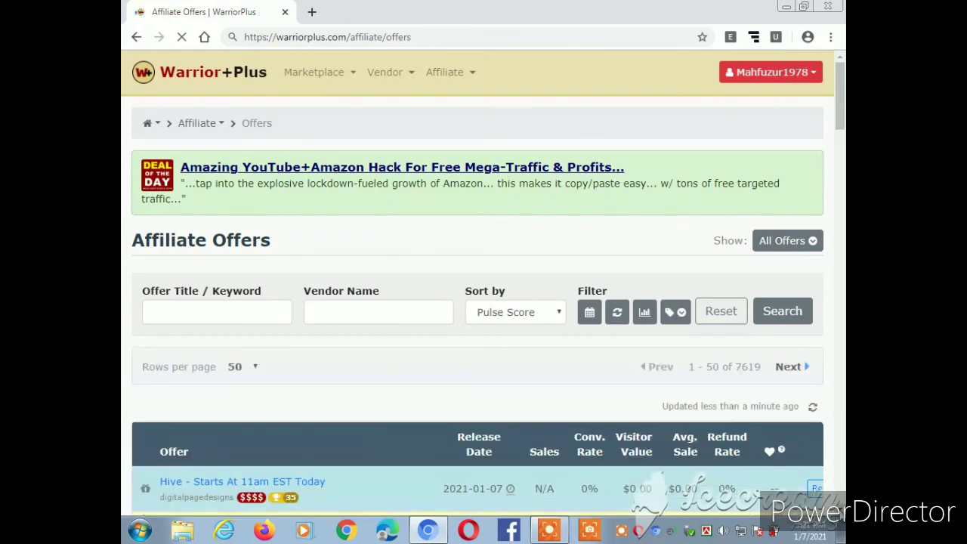
pyautogui.scroll(-1, 706, 372)
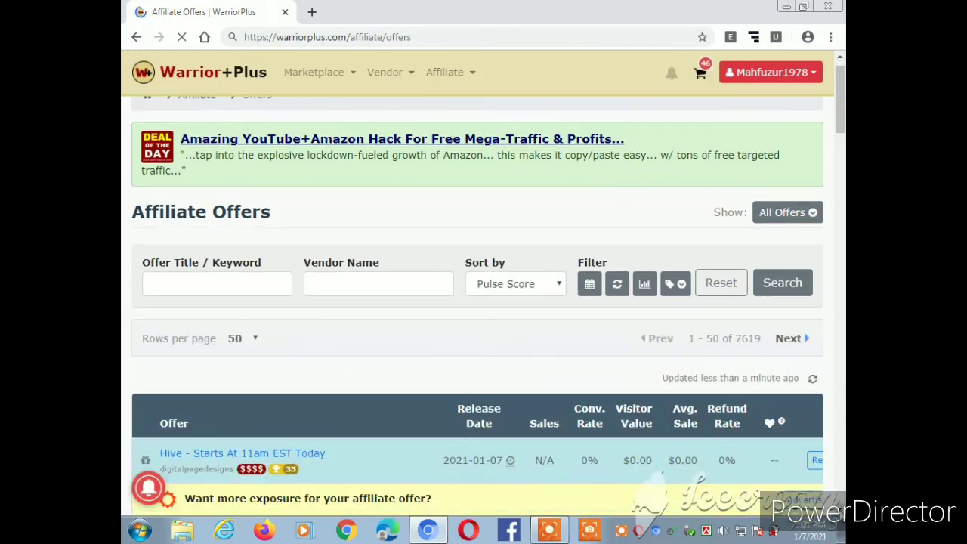
pyautogui.click(685, 287)
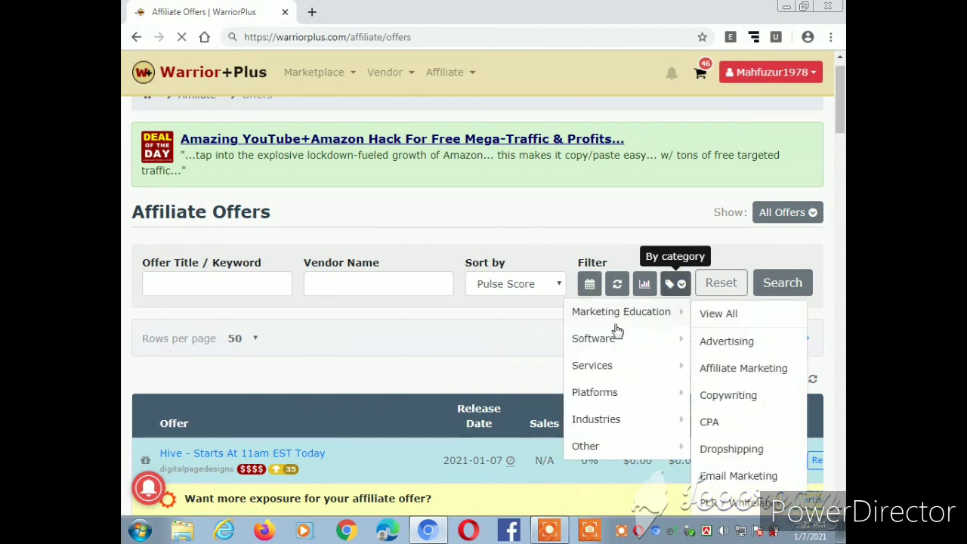
pyautogui.moveTo(608, 340)
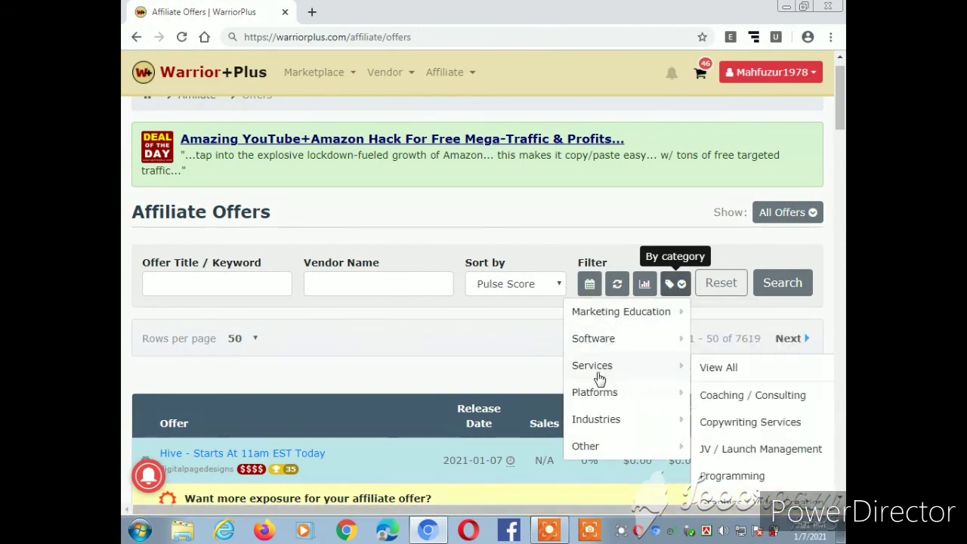
pyautogui.moveTo(599, 396)
pyautogui.moveTo(610, 319)
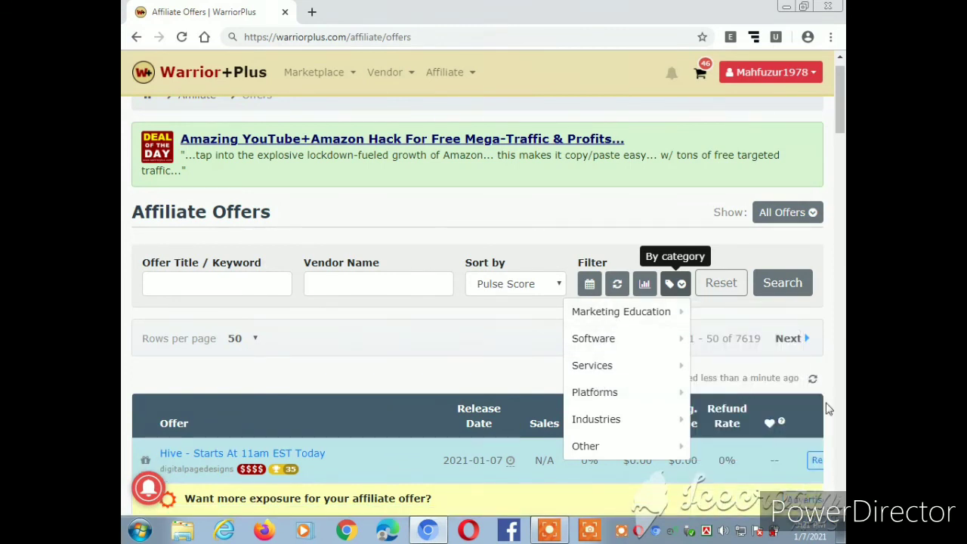
pyautogui.scroll(-1, 483, 302)
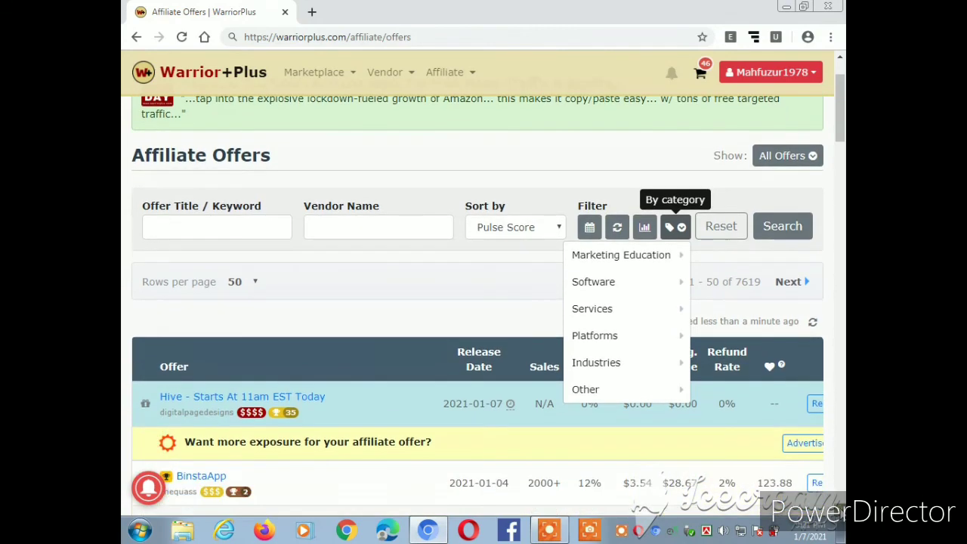
pyautogui.moveTo(661, 279)
pyautogui.moveTo(686, 266)
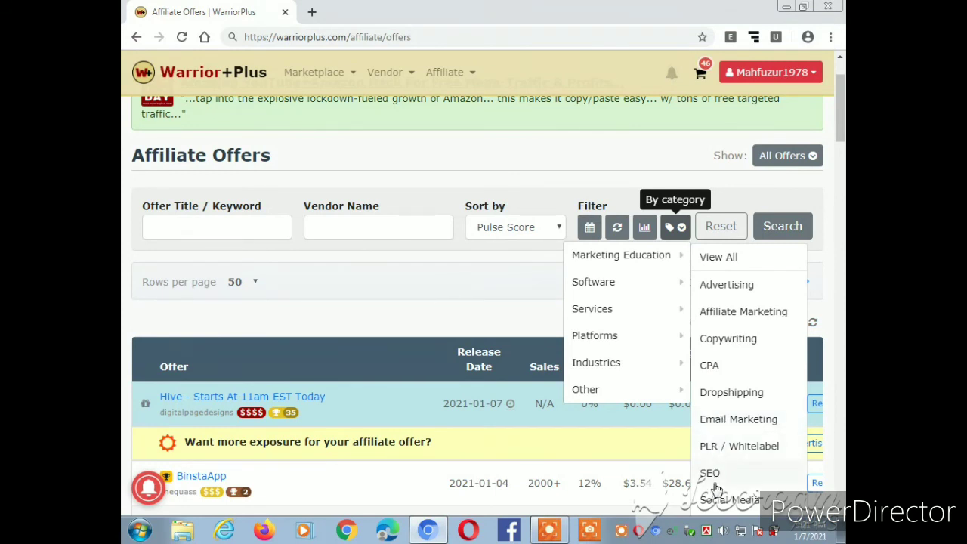
pyautogui.click(726, 285)
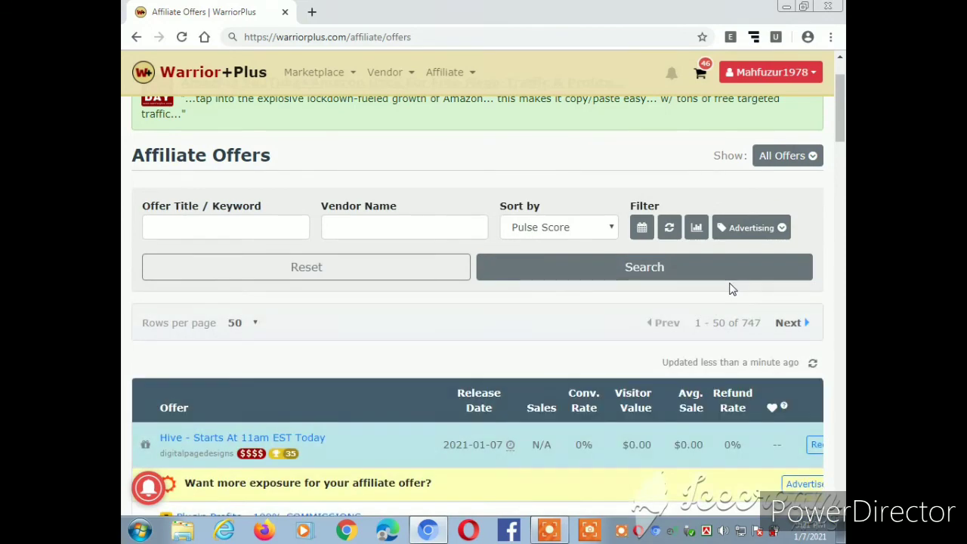
pyautogui.scroll(-2, 731, 288)
# - Open the 'Hive - Starts At 11am EST Today' offer page and review its prices and commissions
pyautogui.scroll(-1, 731, 289)
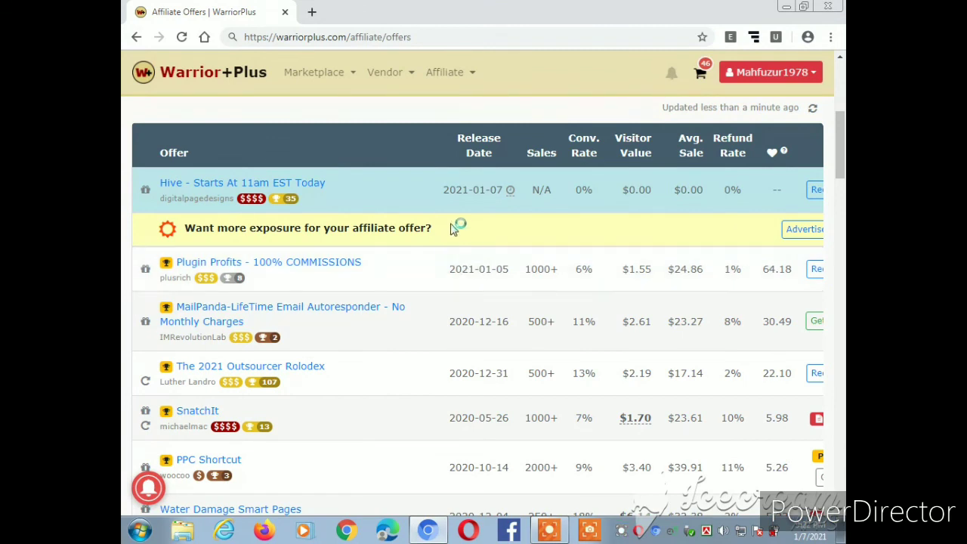
pyautogui.click(313, 185)
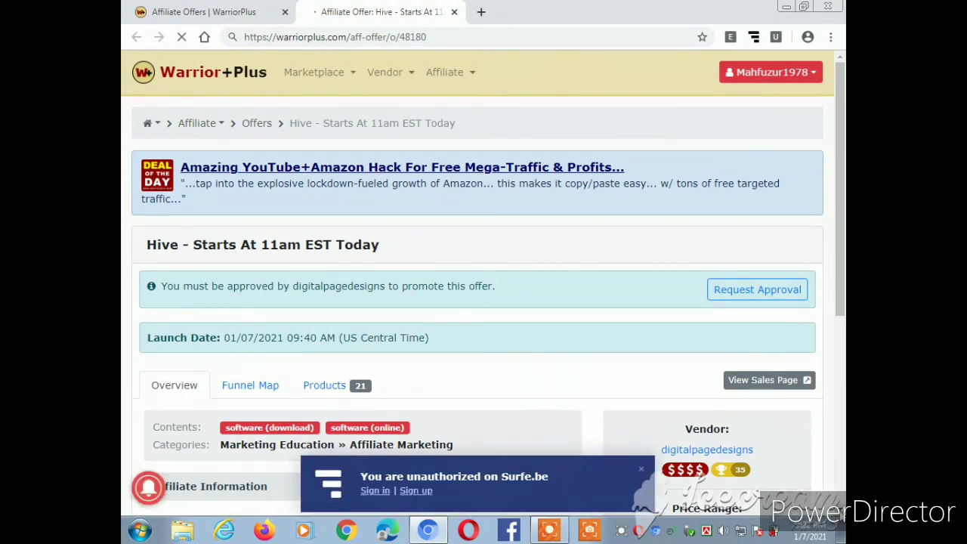
pyautogui.scroll(-2, 801, 458)
pyautogui.scroll(-4, 484, 303)
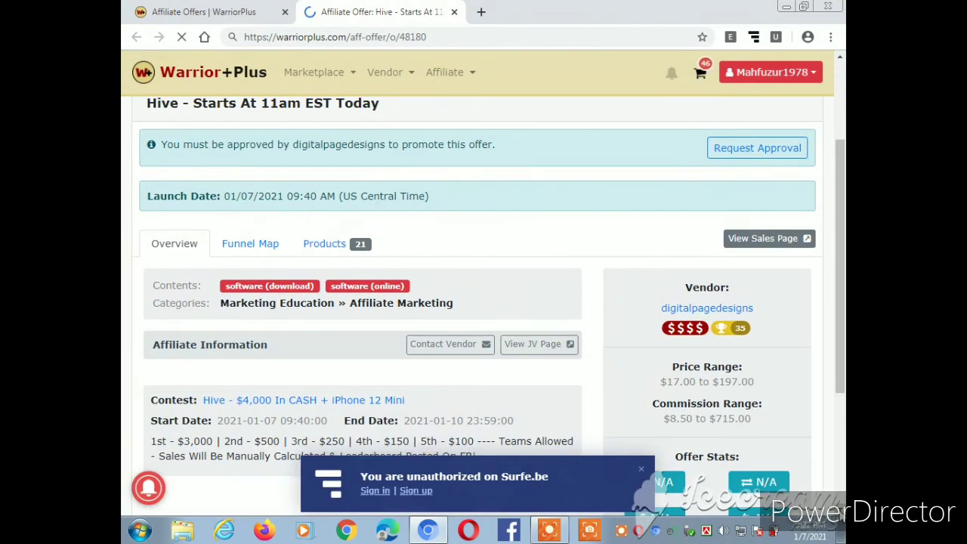
pyautogui.scroll(-4, 483, 302)
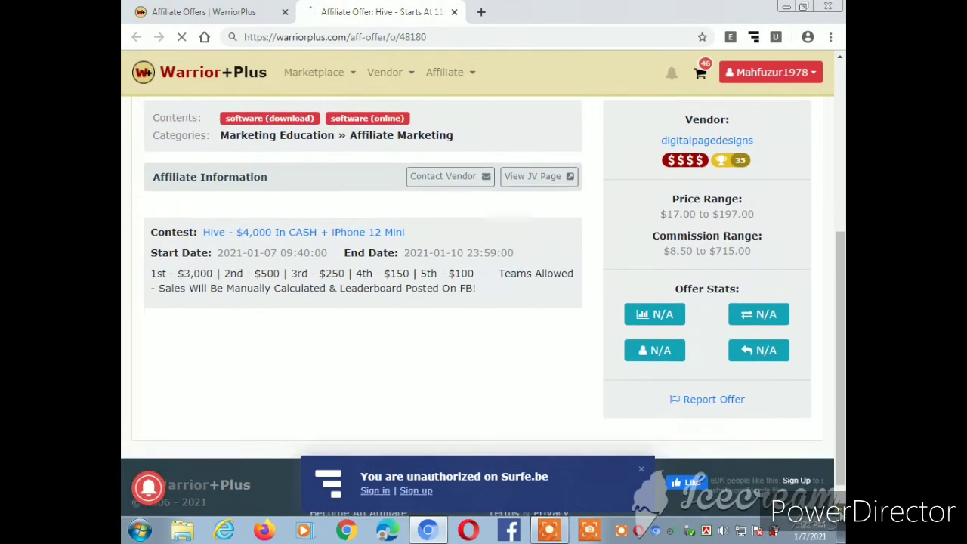
pyautogui.click(840, 58)
pyautogui.scroll(2, 841, 62)
pyautogui.click(772, 72)
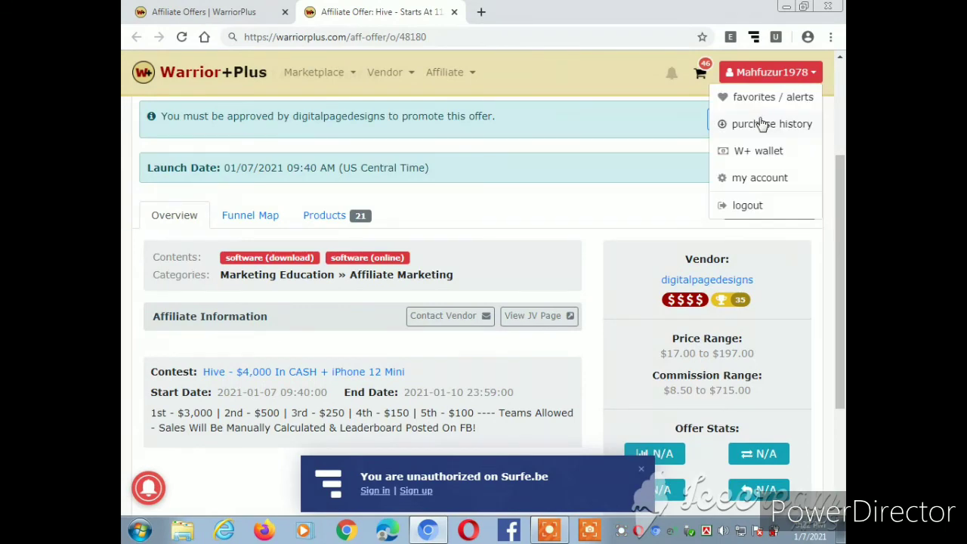
# - Request to promote Hive with note 'sir i want to promote your products', paid to WarriorPlus Wallet
pyautogui.click(736, 121)
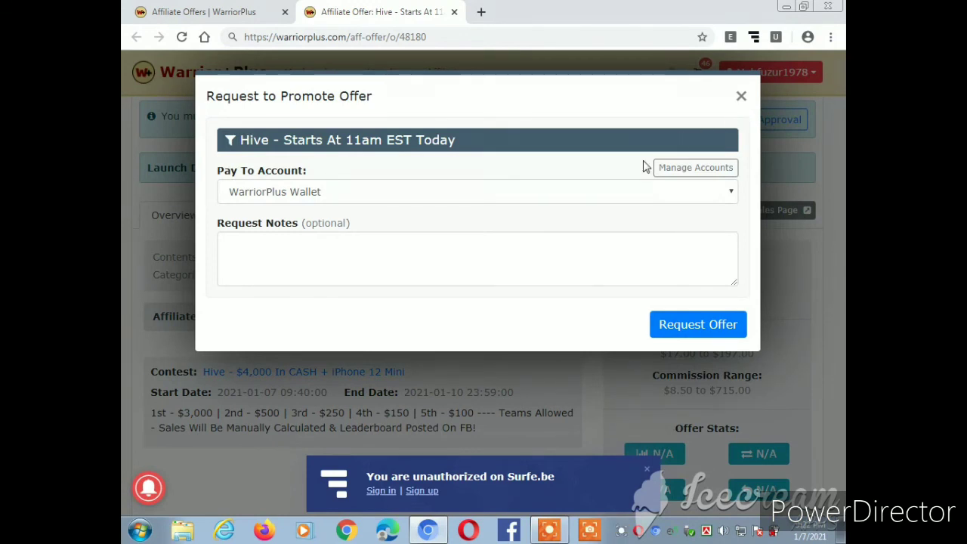
pyautogui.click(555, 265)
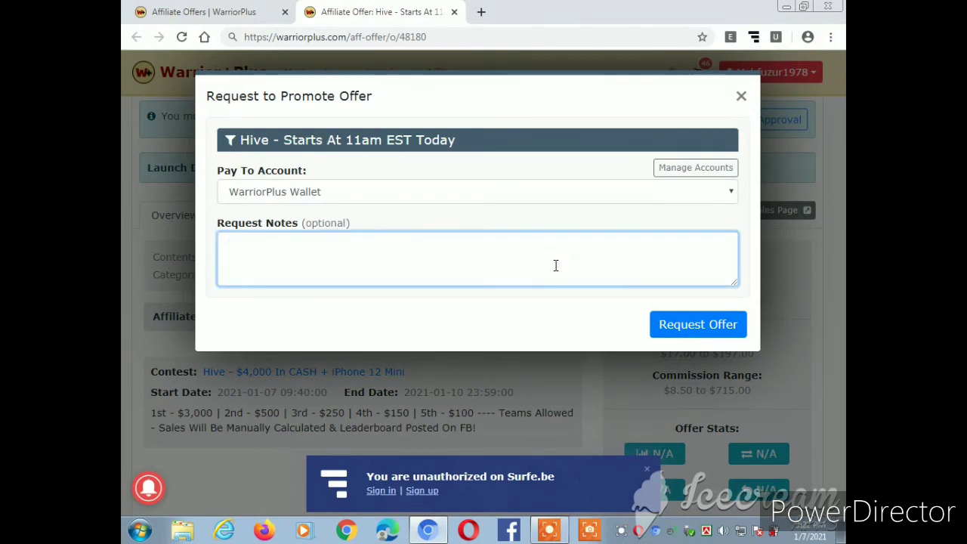
pyautogui.write('sir i want to promote your ')
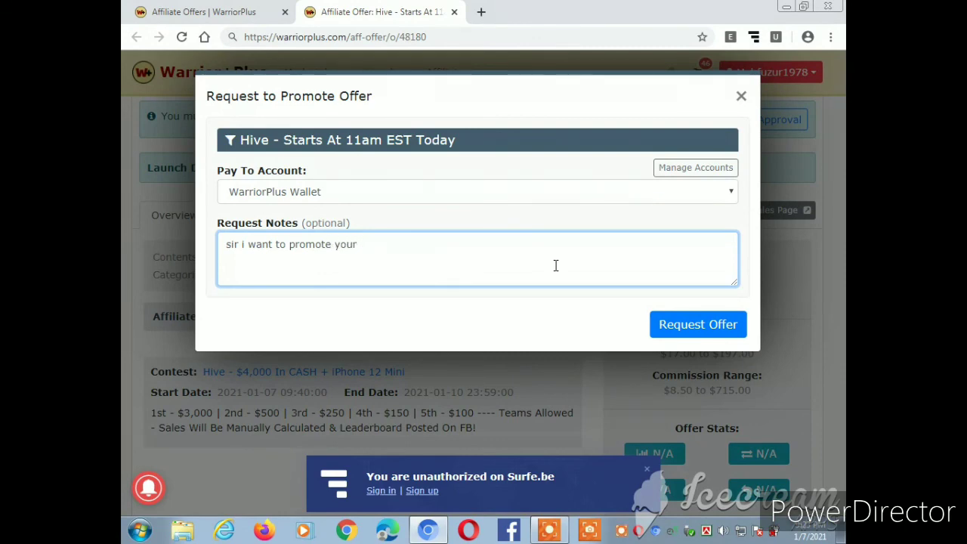
pyautogui.write('product')
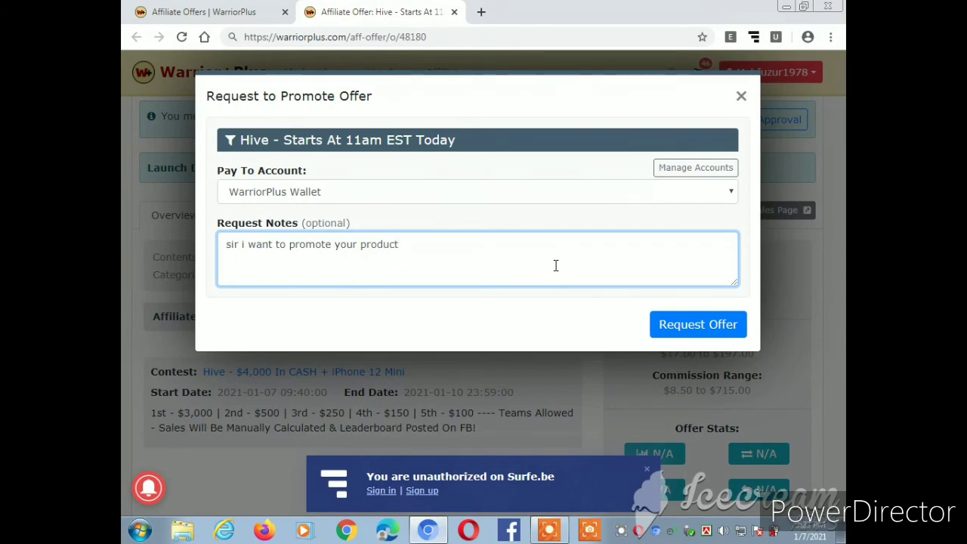
pyautogui.write('s.')
pyautogui.click(731, 193)
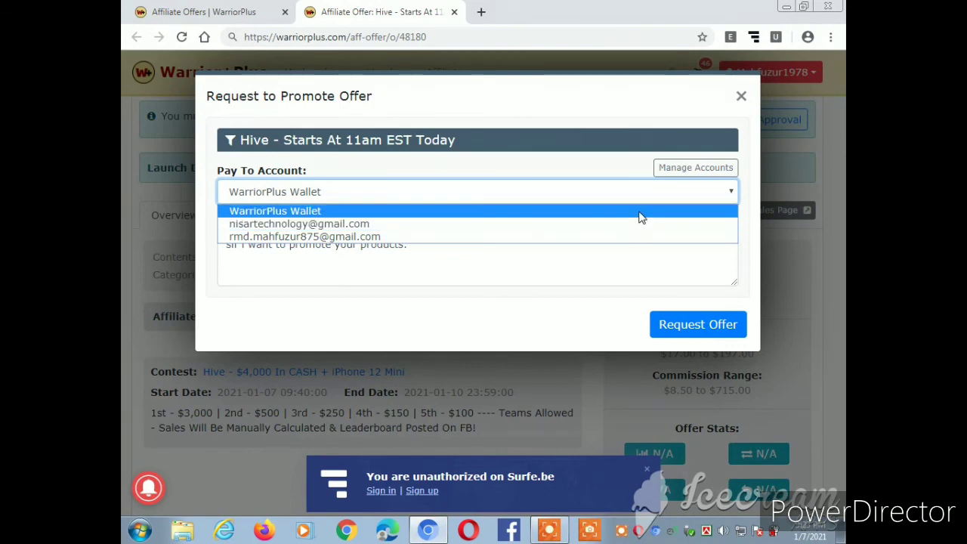
pyautogui.click(640, 216)
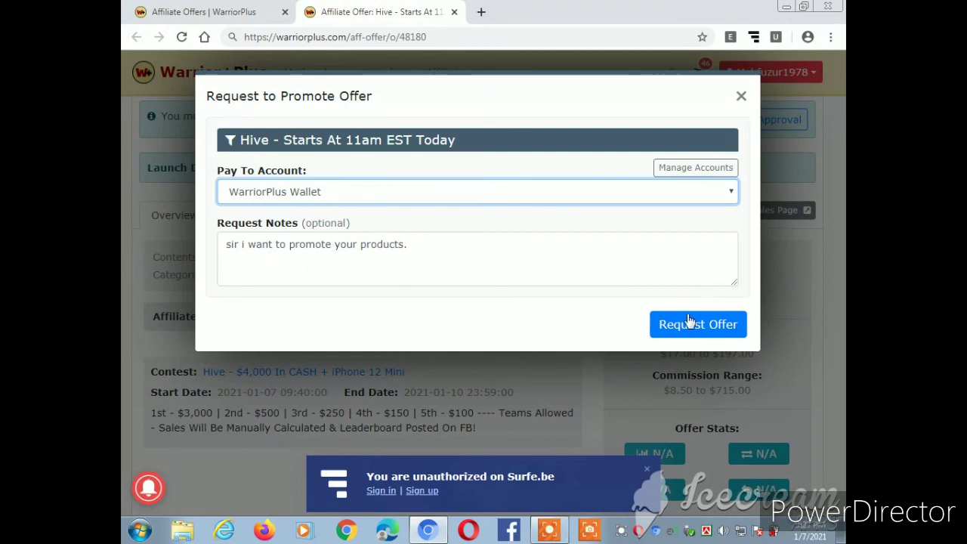
pyautogui.click(686, 333)
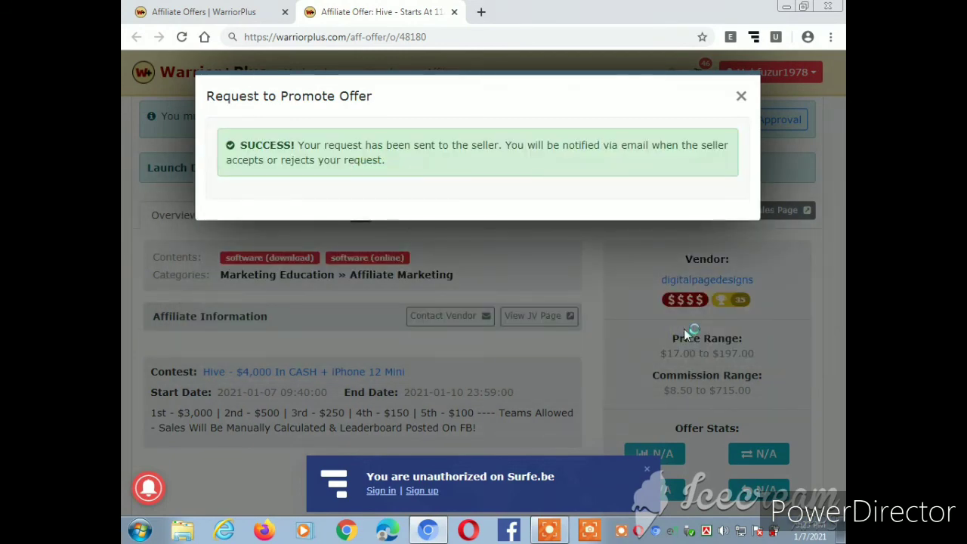
# - Dismiss the confirmation, close the Hive tab and reload the affiliate offers list
pyautogui.click(742, 99)
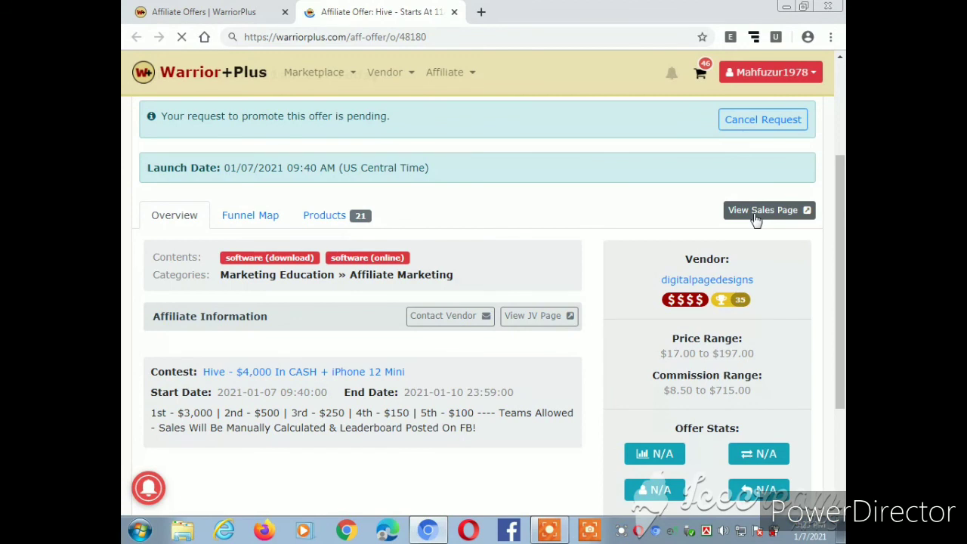
pyautogui.hotkey('ctrl', 'w')
pyautogui.click(181, 37)
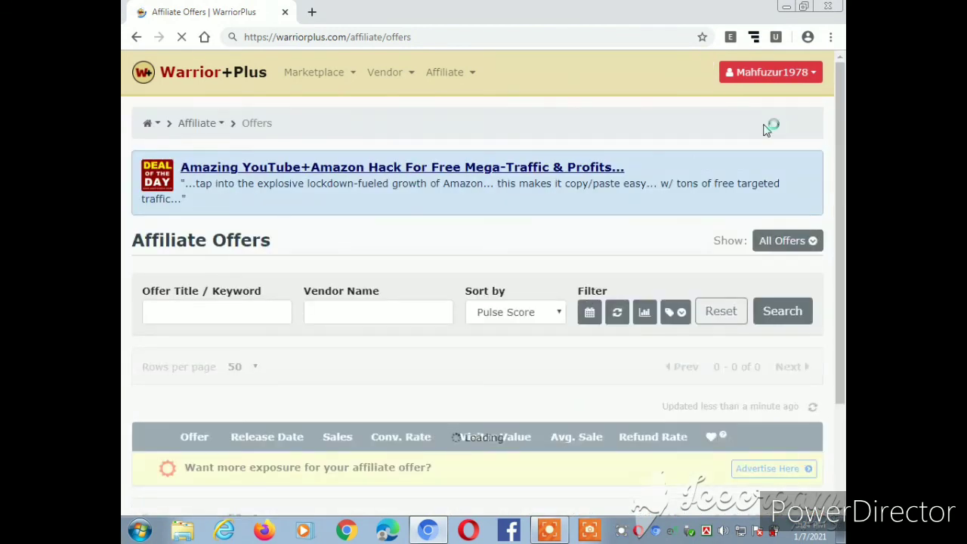
# - Generate the affiliate link for the Secret Email System offer from the Affiliate Offers list
pyautogui.scroll(-4, 765, 130)
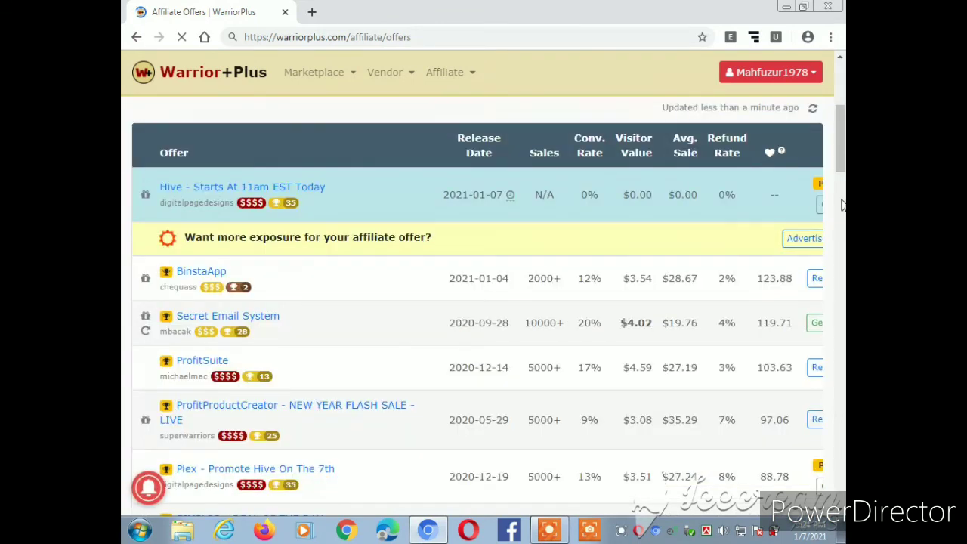
pyautogui.click(806, 8)
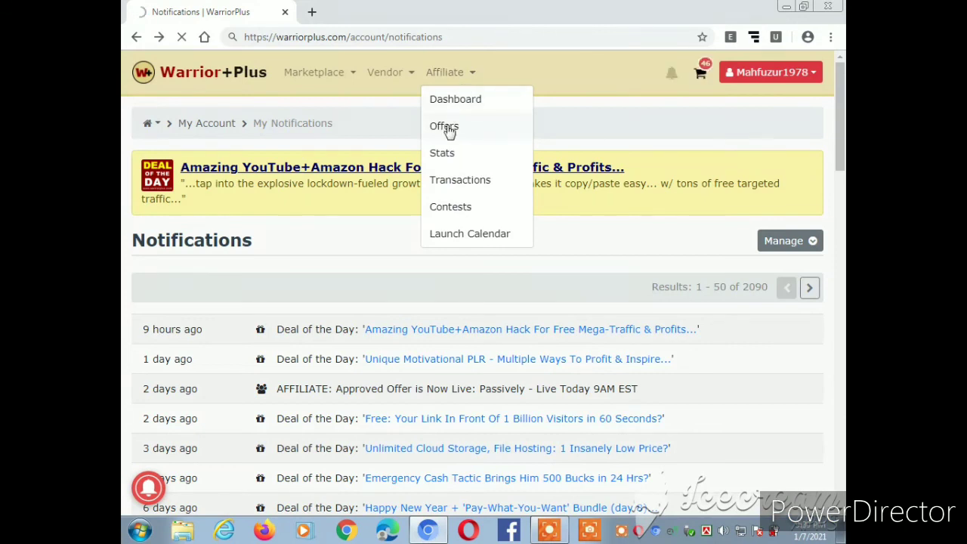
pyautogui.click(447, 128)
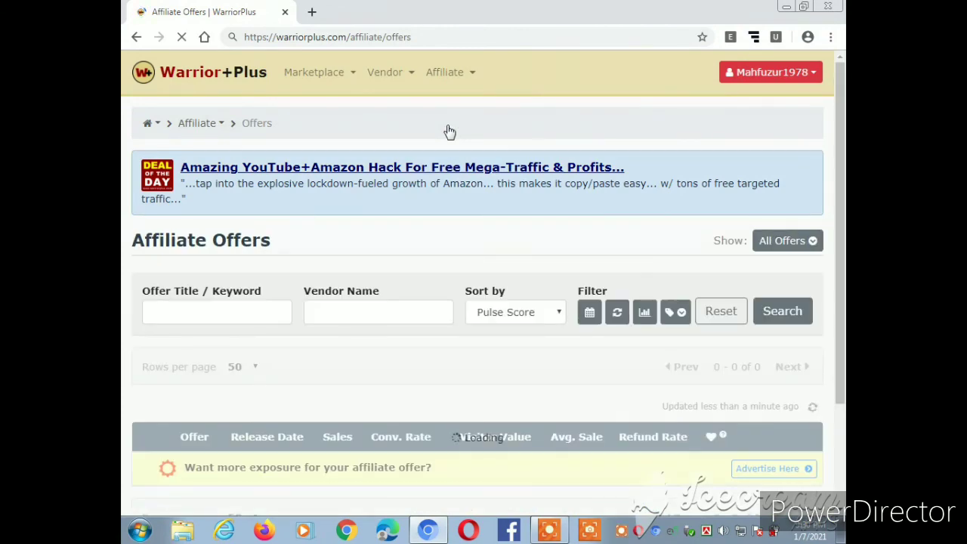
pyautogui.scroll(-3, 449, 133)
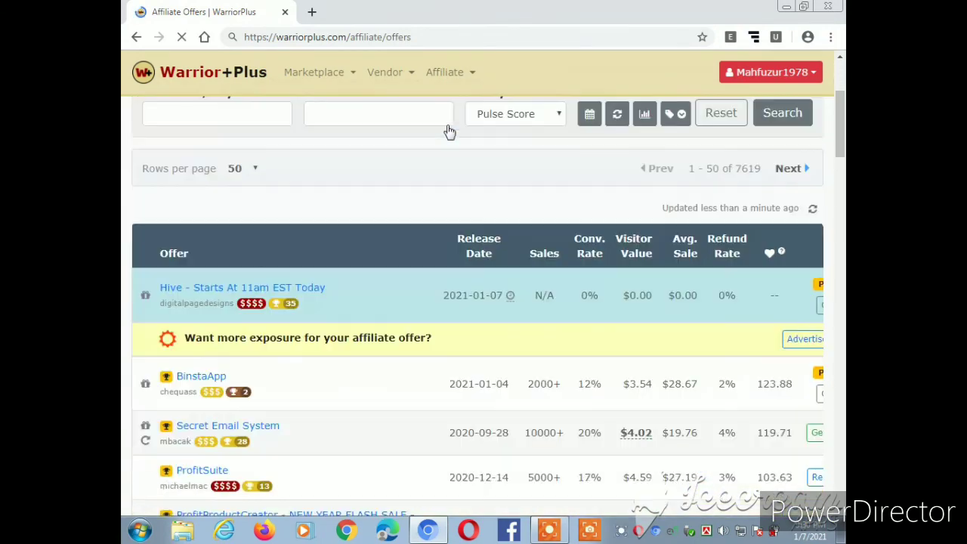
pyautogui.scroll(-3, 449, 132)
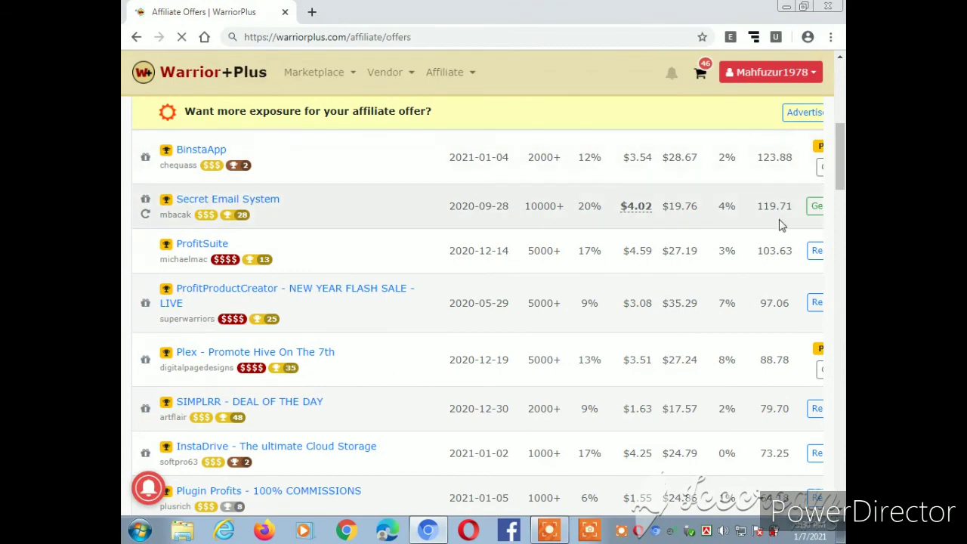
pyautogui.click(817, 209)
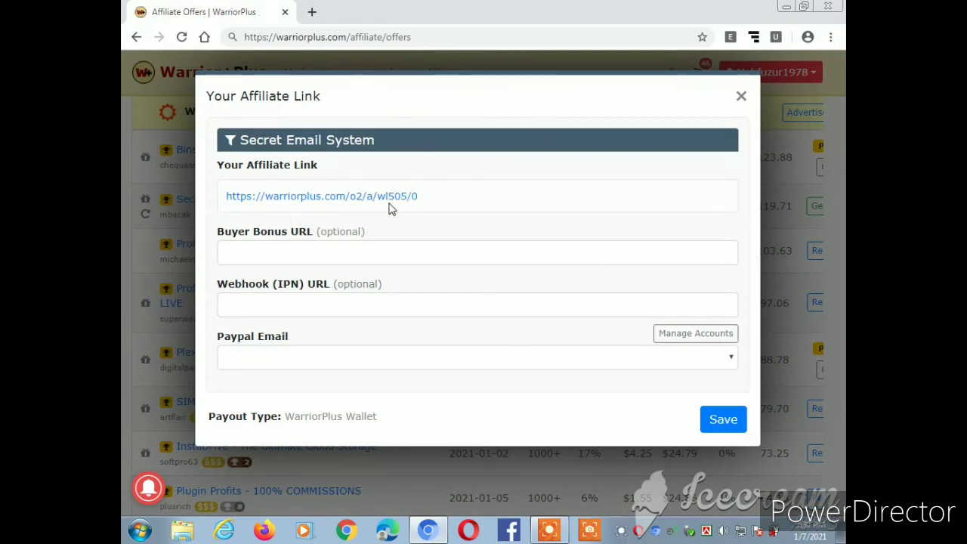
pyautogui.click(392, 199)
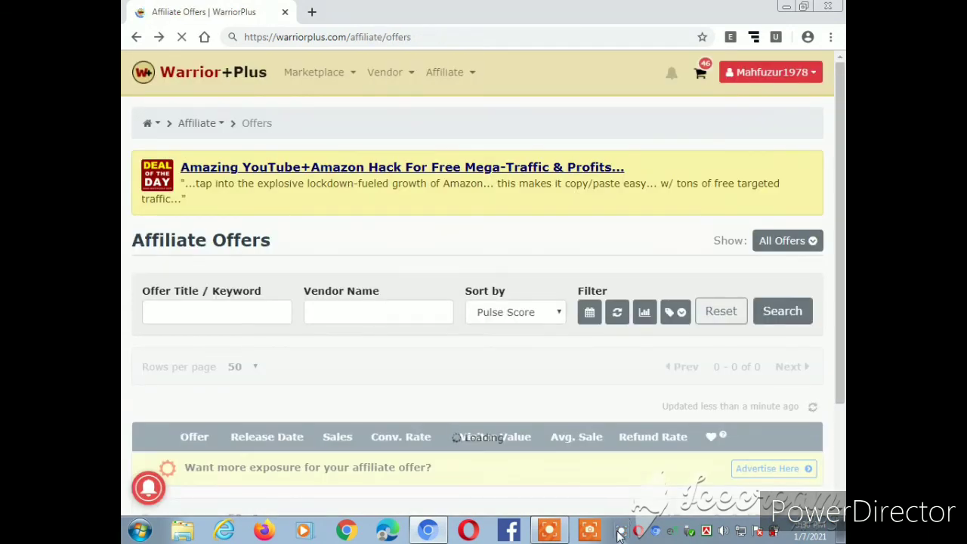
# - Scroll down the Affiliate Offers list and open the Christmas Deals 2020 offer in a new tab
pyautogui.scroll(-5, 837, 512)
pyautogui.scroll(-2, 489, 306)
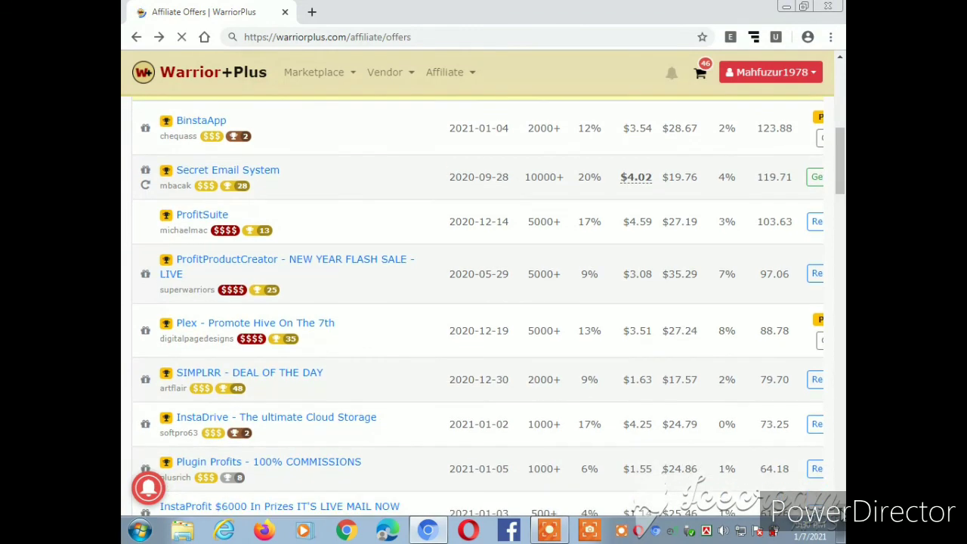
pyautogui.scroll(-3, 488, 306)
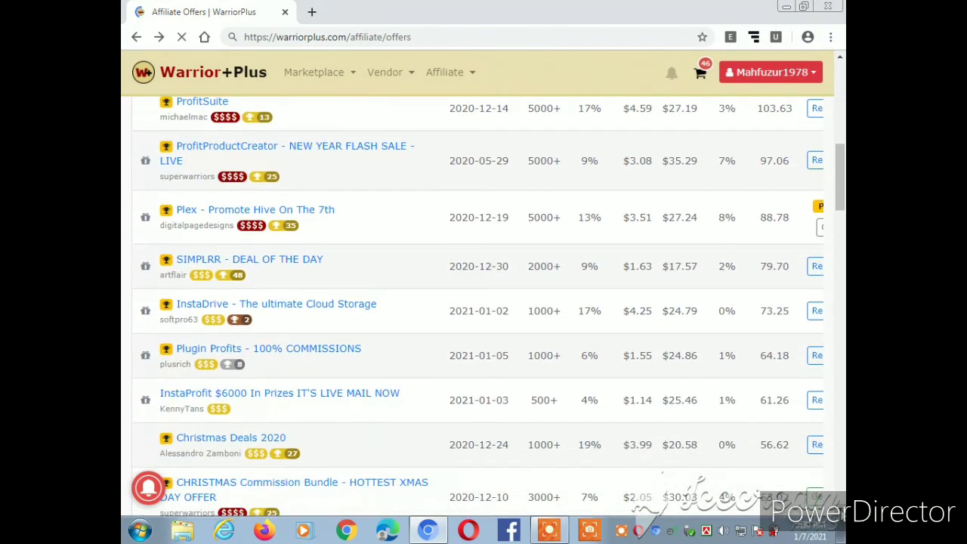
pyautogui.scroll(-1, 488, 306)
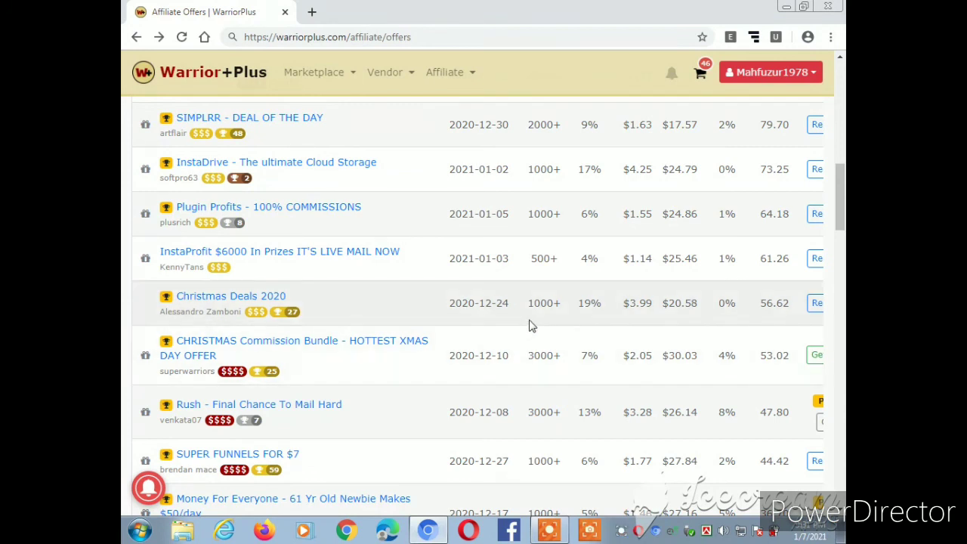
pyautogui.click(248, 301)
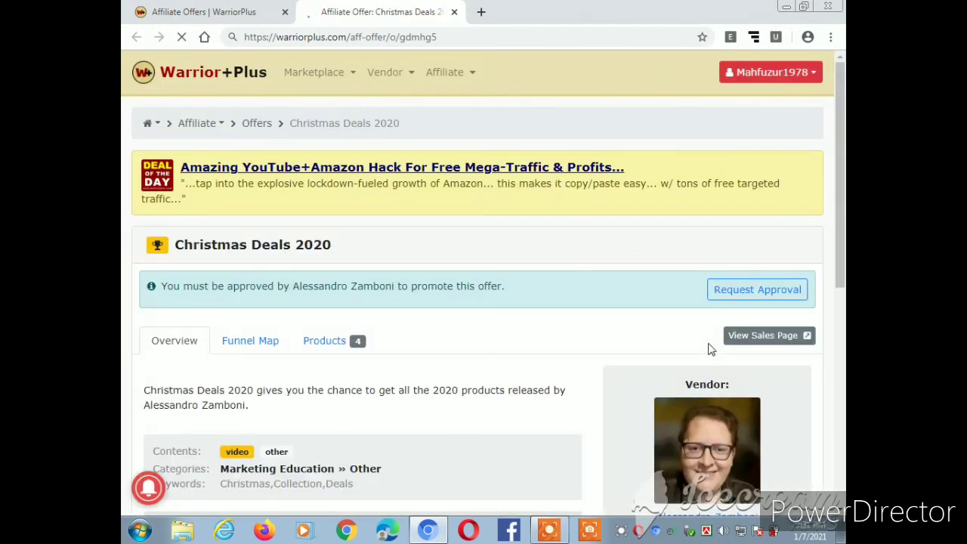
# - Request approval for Christmas Deals 2020 with the note 'sir i want to promote your products.'
pyautogui.click(763, 292)
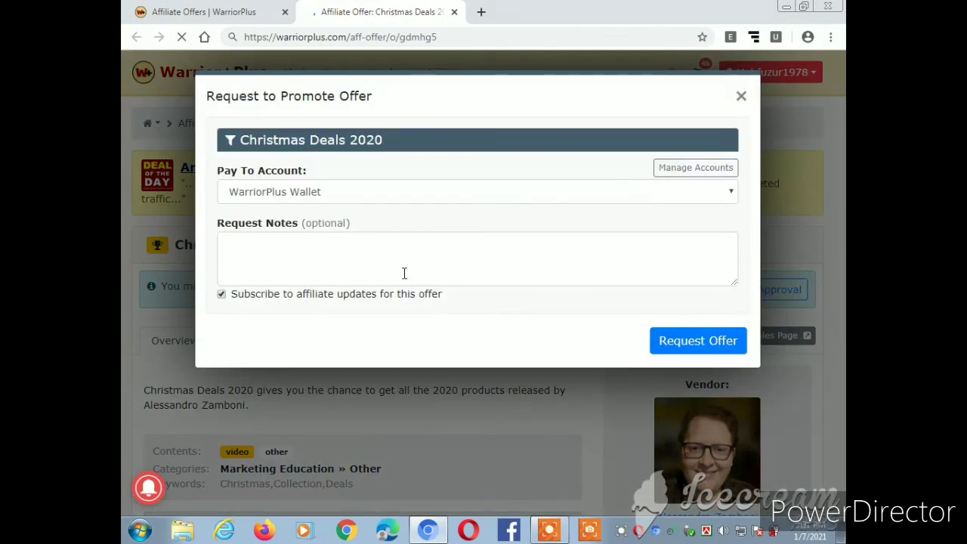
pyautogui.click(406, 260)
pyautogui.write('sir ')
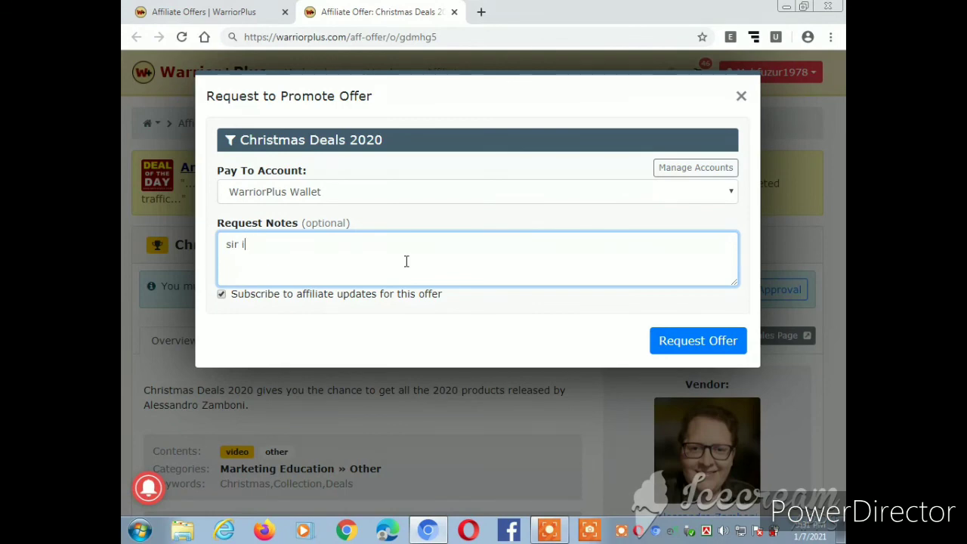
pyautogui.write('i want to promote your prod')
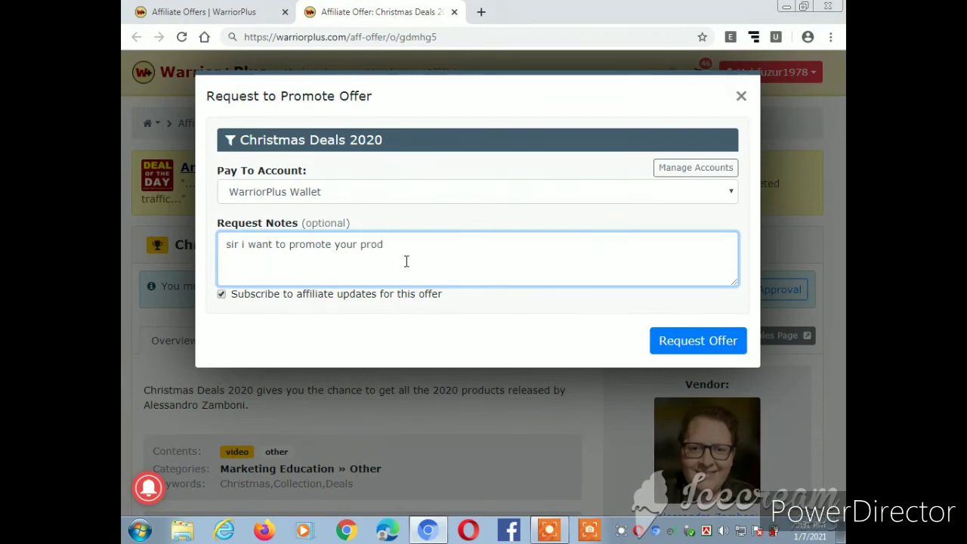
pyautogui.write('ucts.')
pyautogui.click(686, 349)
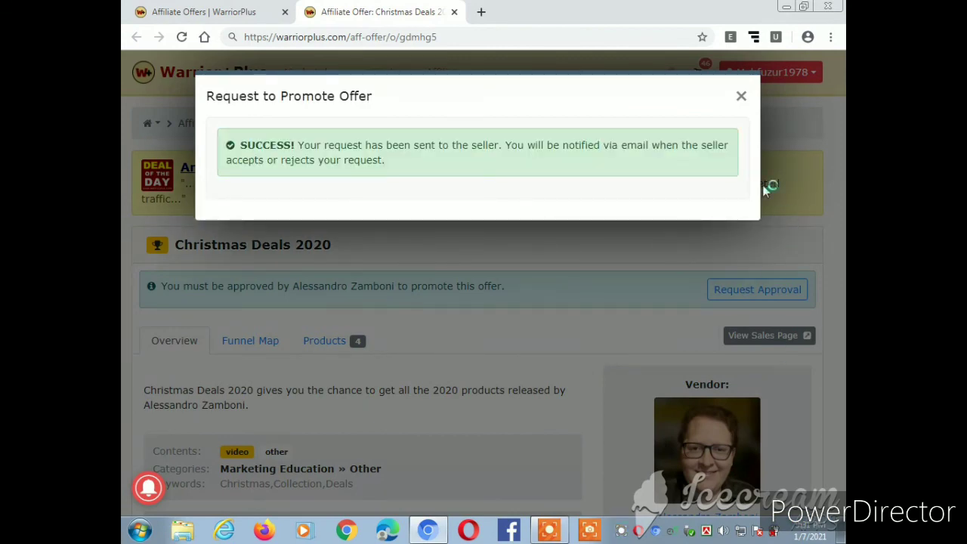
pyautogui.click(741, 97)
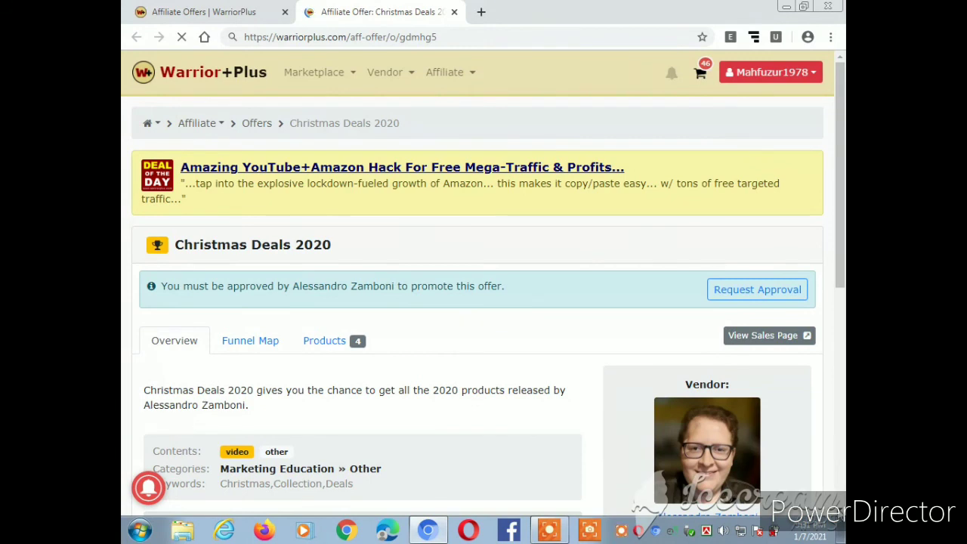
pyautogui.scroll(-1, 541, 331)
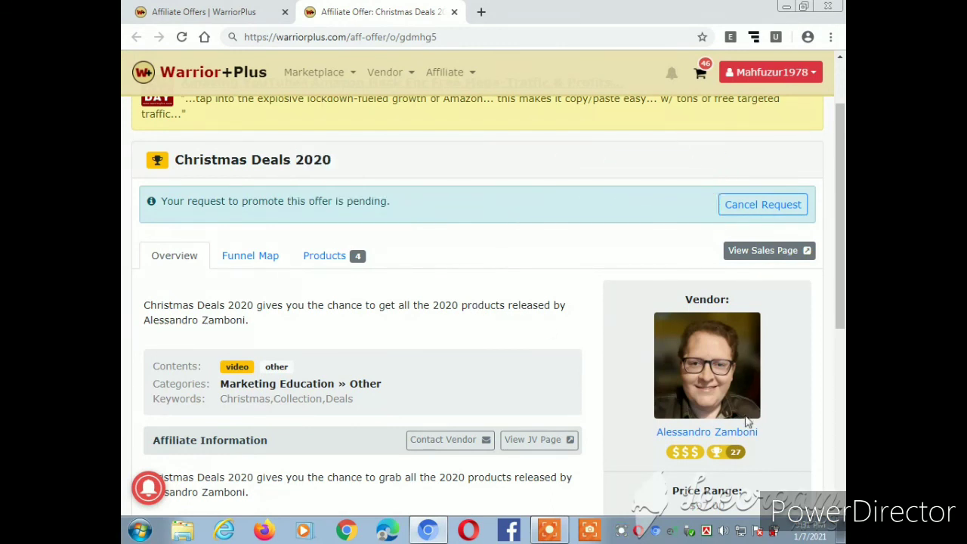
pyautogui.scroll(-1, 839, 512)
pyautogui.scroll(-2, 840, 510)
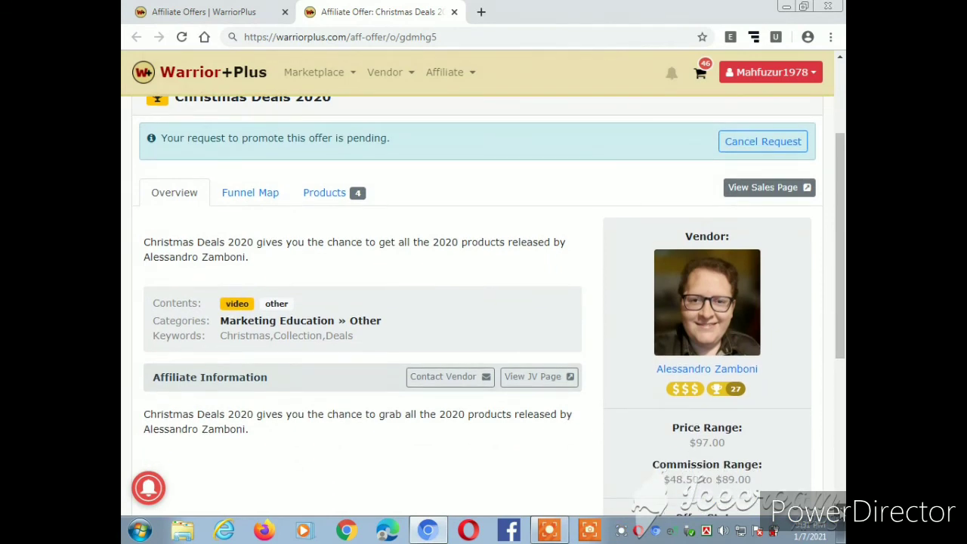